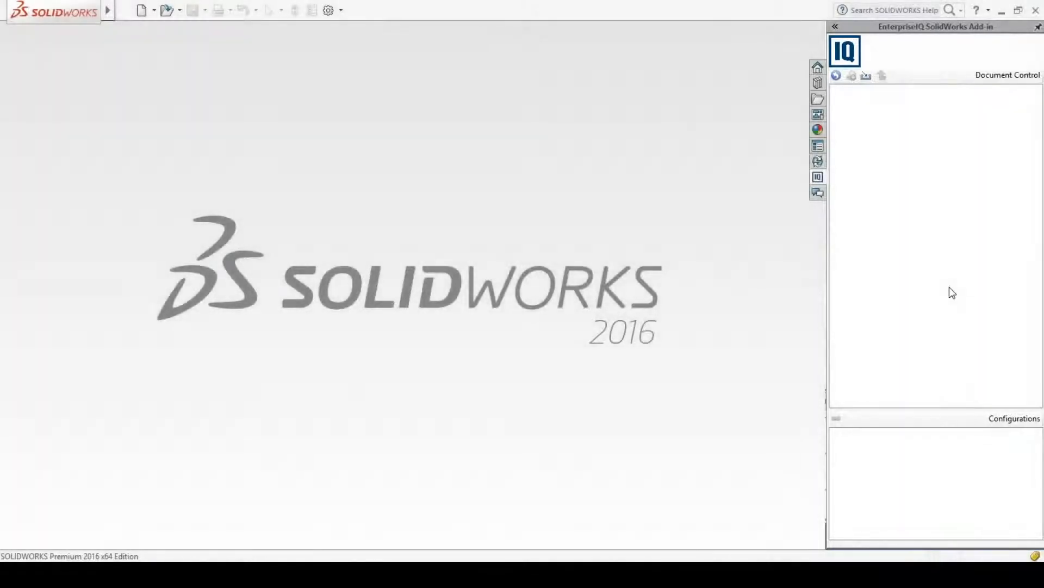
Open the RTSTATIONB assembly from EnterpriseIQ
left_click(125, 11)
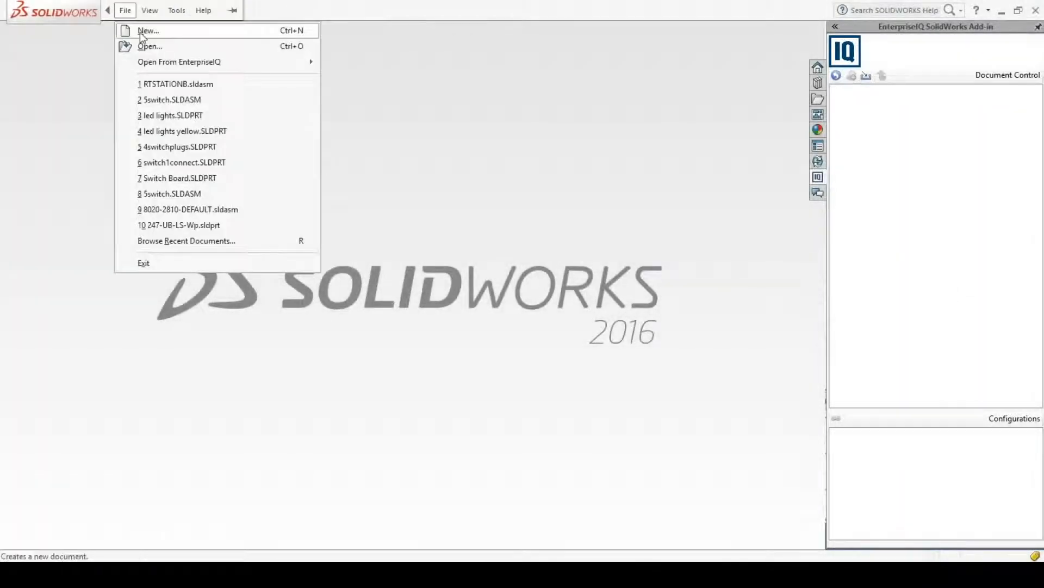
mouse_move(167, 64)
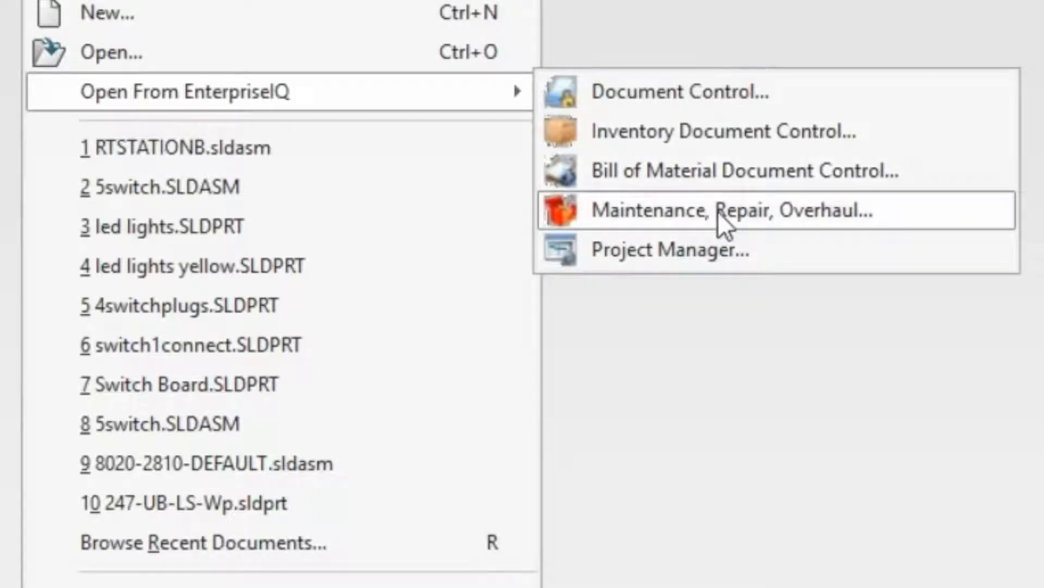
left_click(310, 155)
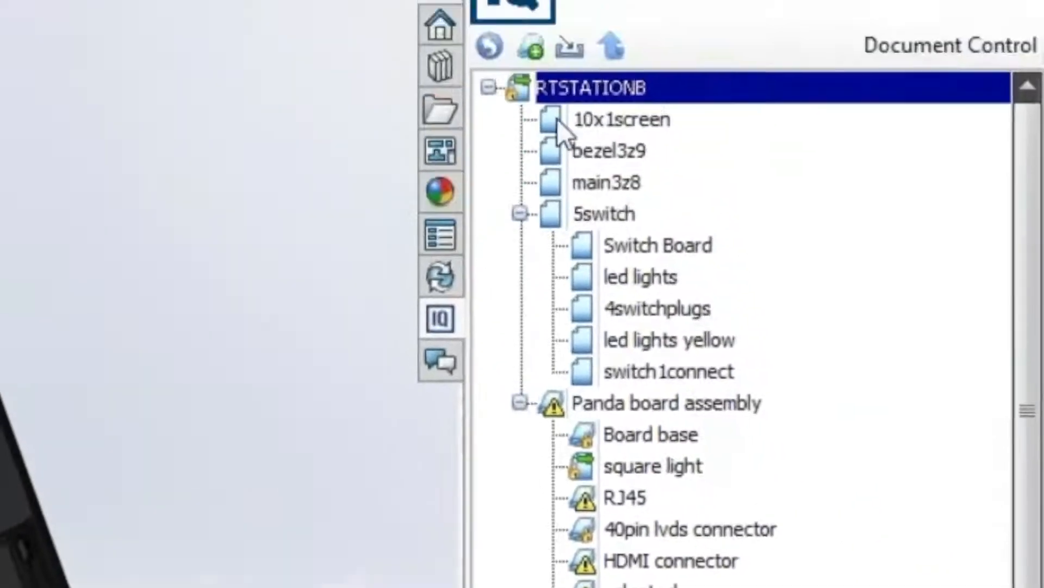
Jump to RTSTATIONB's document control record, and view the inventory item attached to its Default configuration
mouse_move(613, 99)
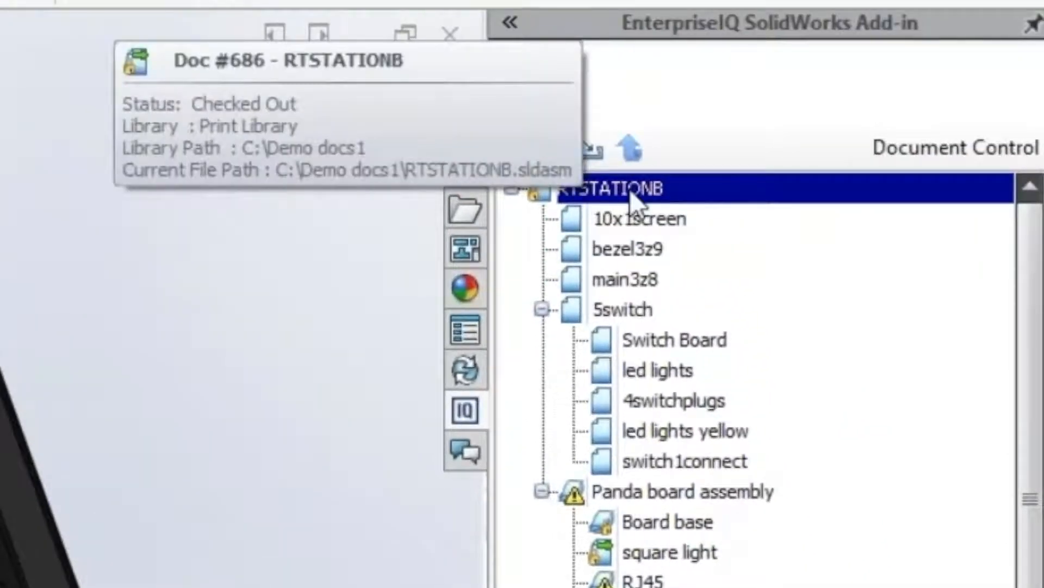
right_click(598, 185)
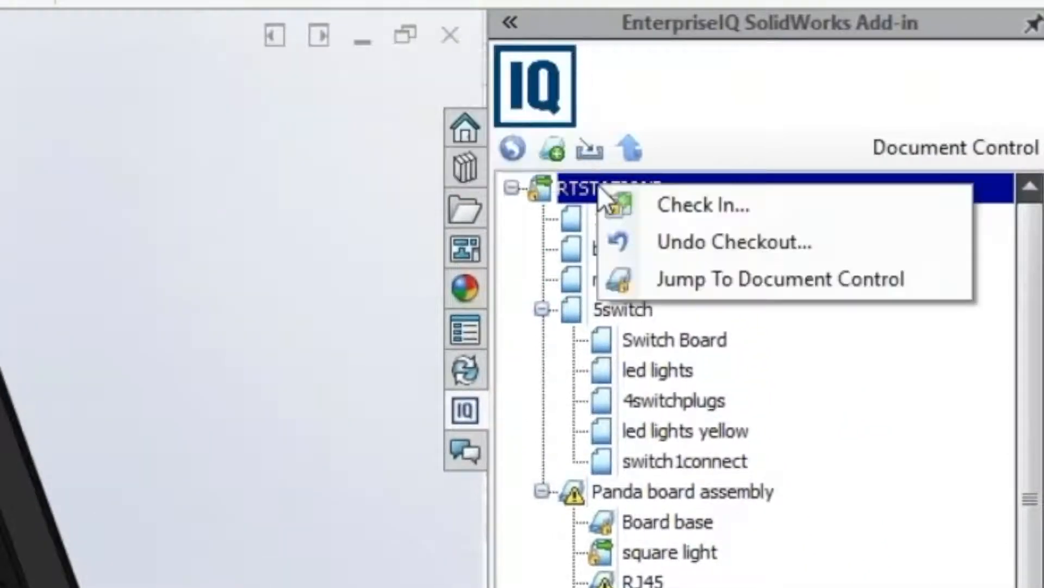
left_click(678, 282)
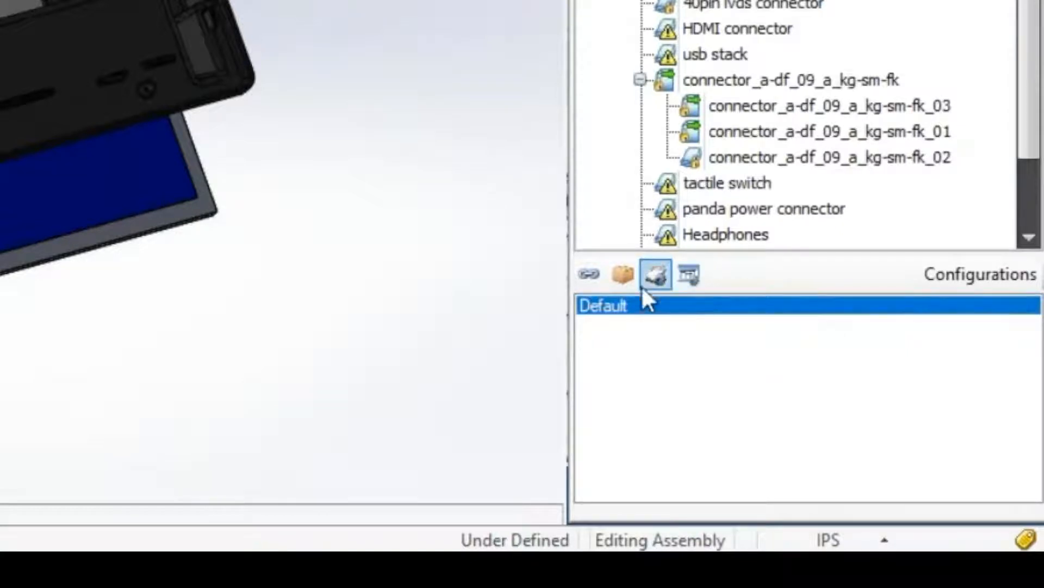
left_click(622, 271)
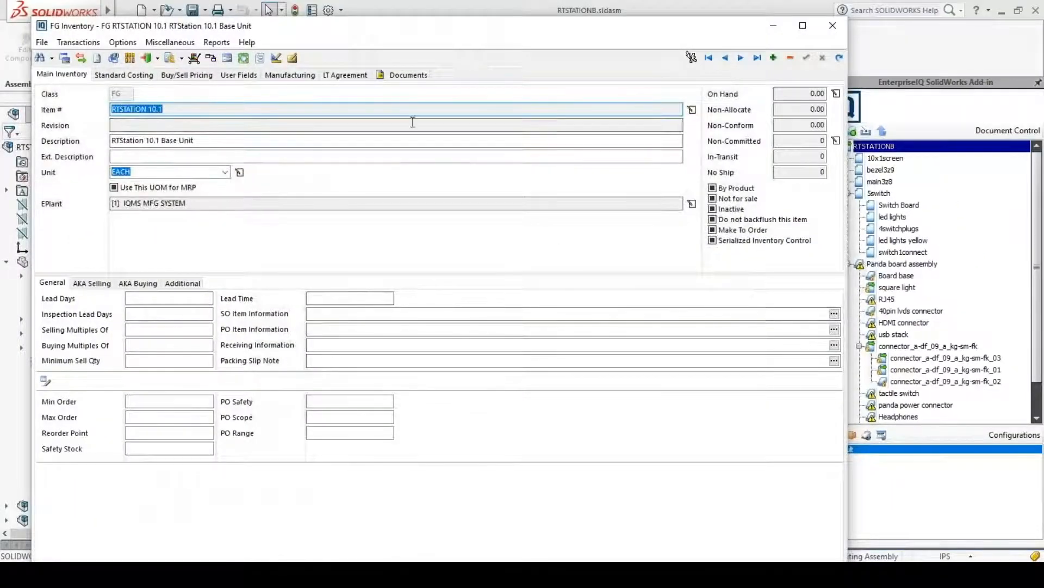
left_click(833, 26)
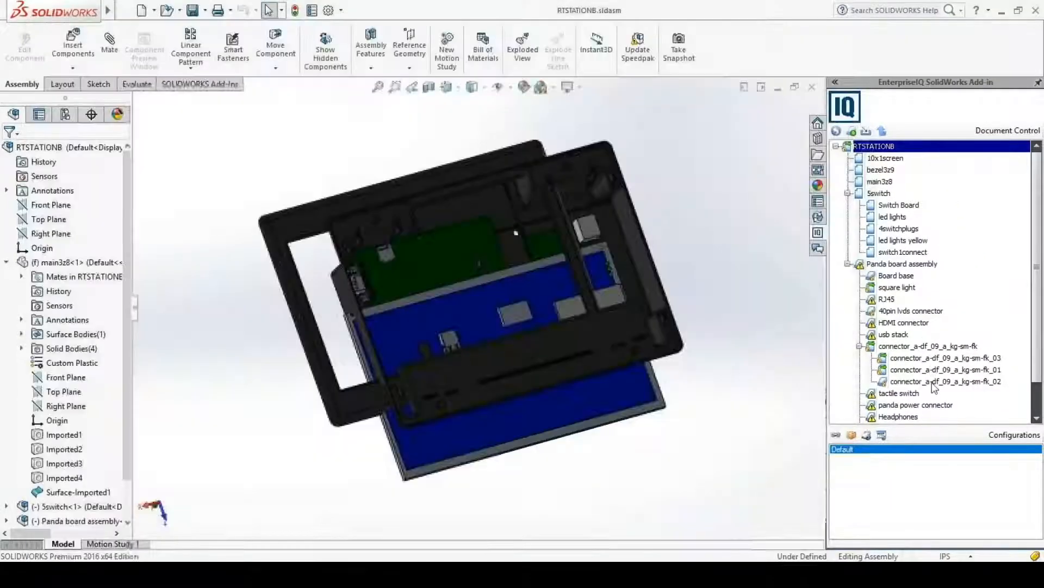
View the item details and routing diagram of the bill of material attached to RTSTATIONB's Default configuration
left_click(866, 434)
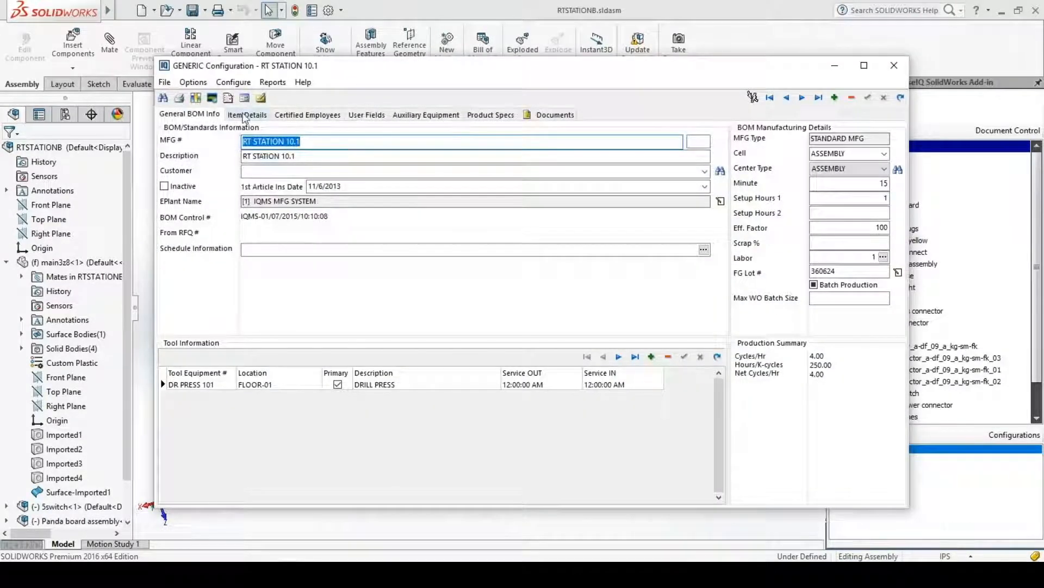
left_click(247, 115)
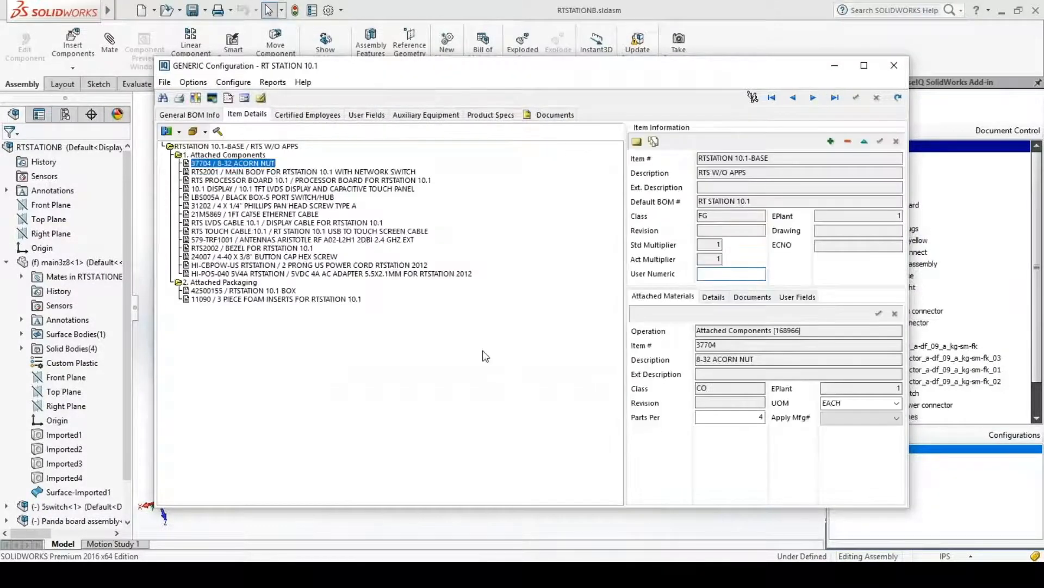
right_click(483, 353)
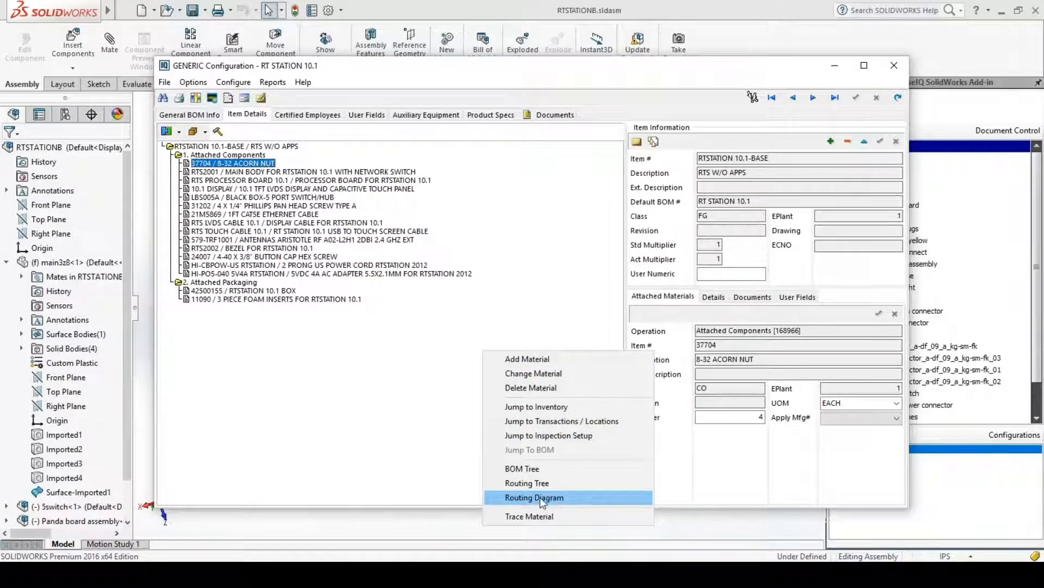
left_click(559, 498)
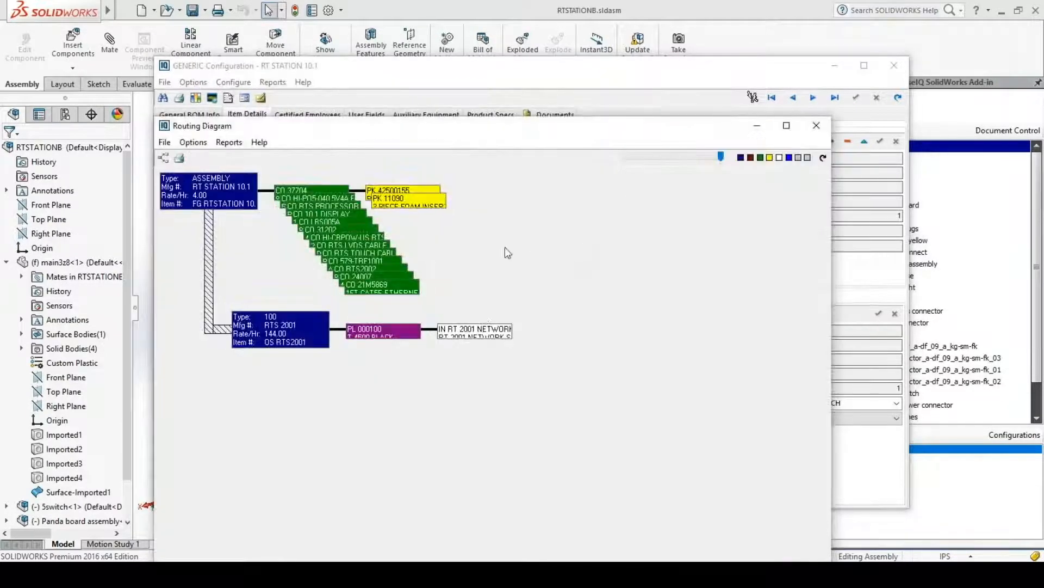
left_click(816, 126)
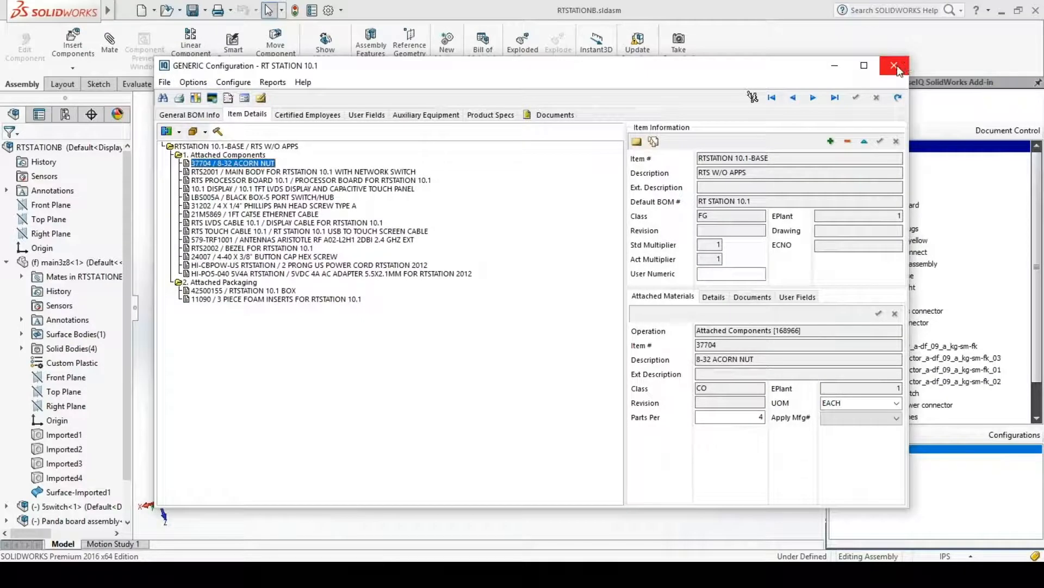
left_click(895, 66)
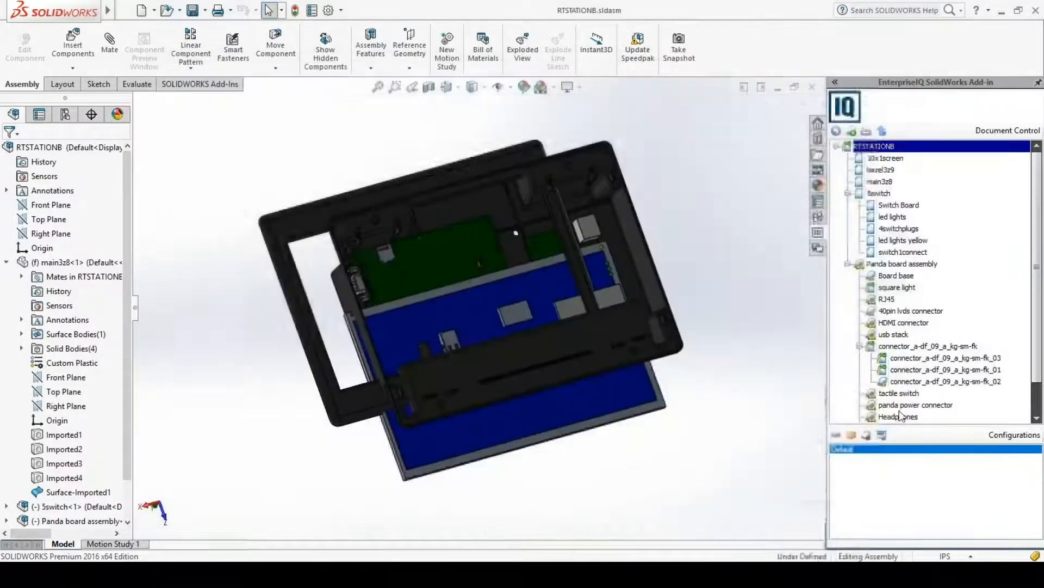
View the project record linked to RTSTATIONB's Default configuration, and close it
left_click(882, 435)
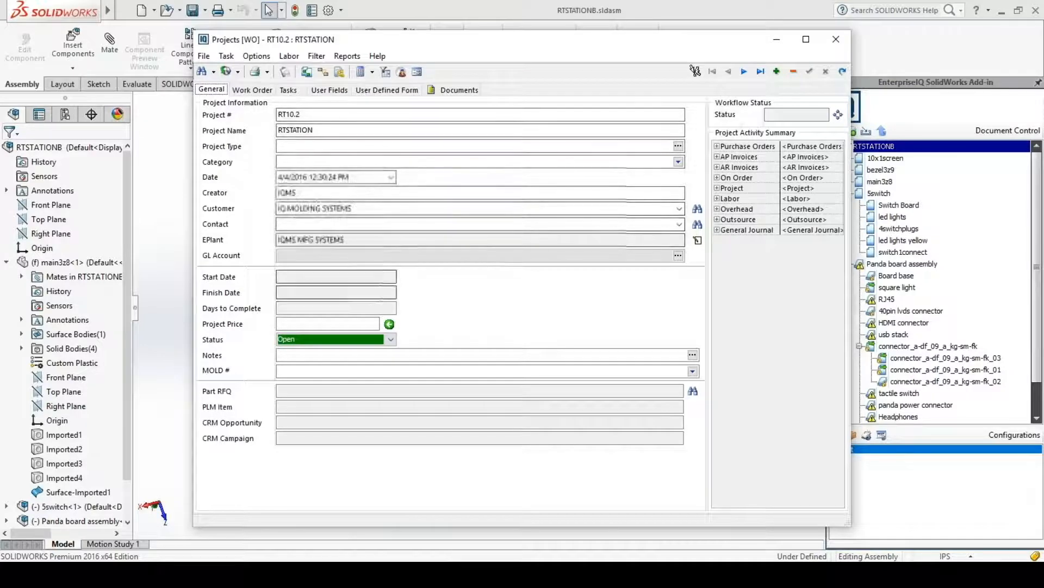
left_click(836, 39)
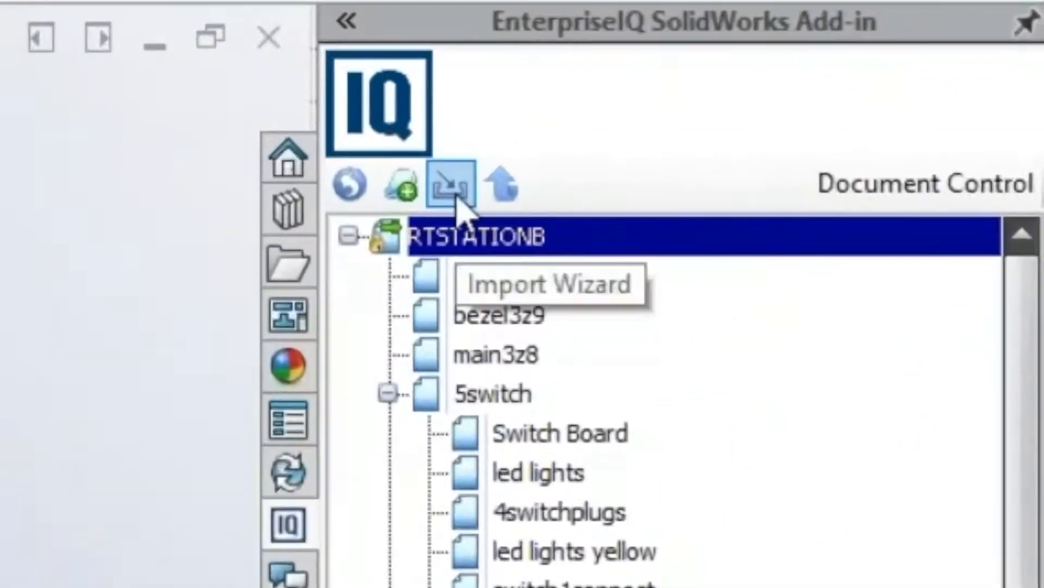
Start the Import Wizard for RTSTATIONB and review the Item field map in the Map Designer
left_click(457, 202)
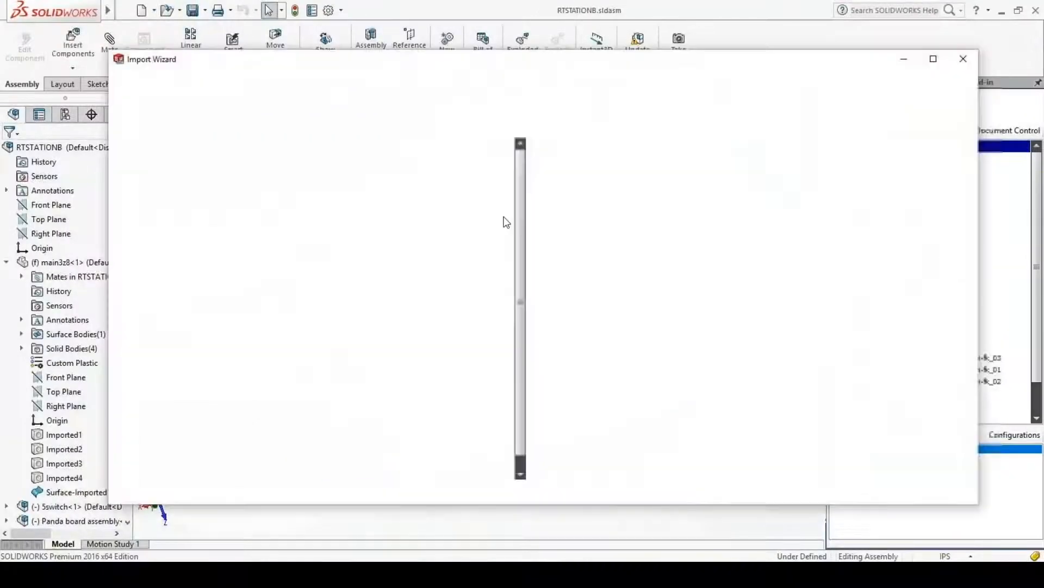
left_click(124, 76)
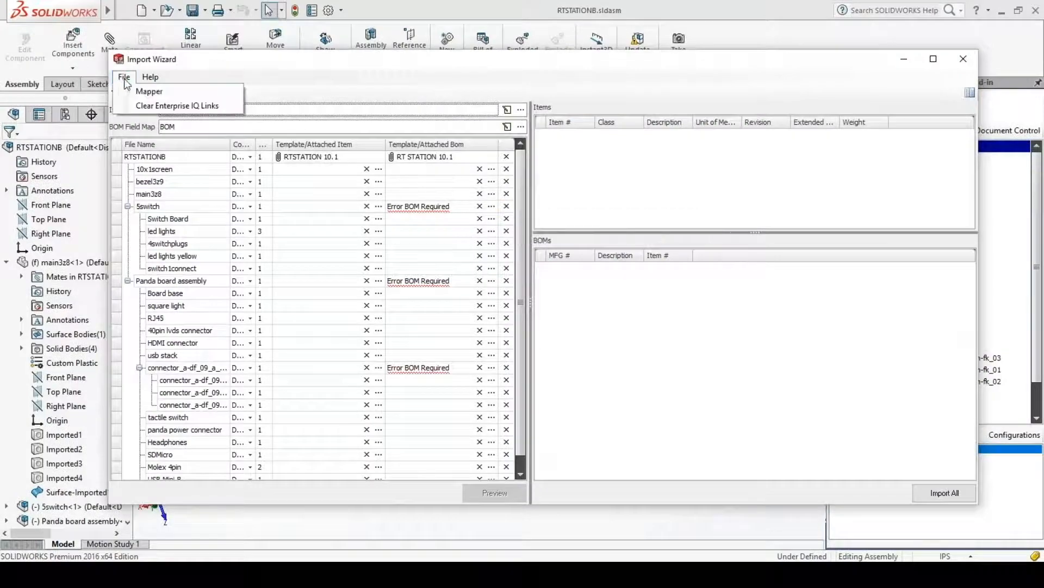
left_click(142, 91)
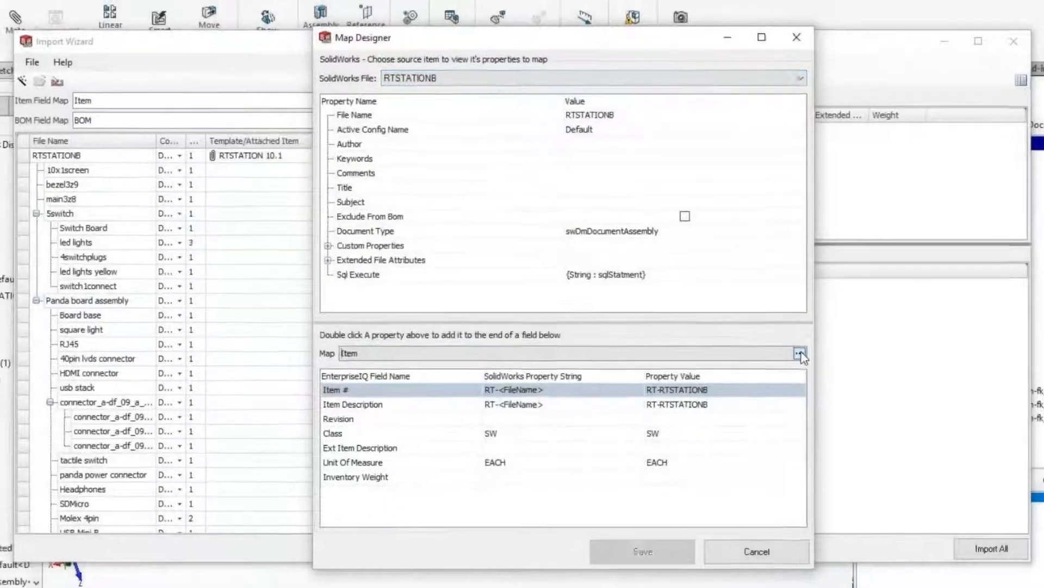
left_click(780, 346)
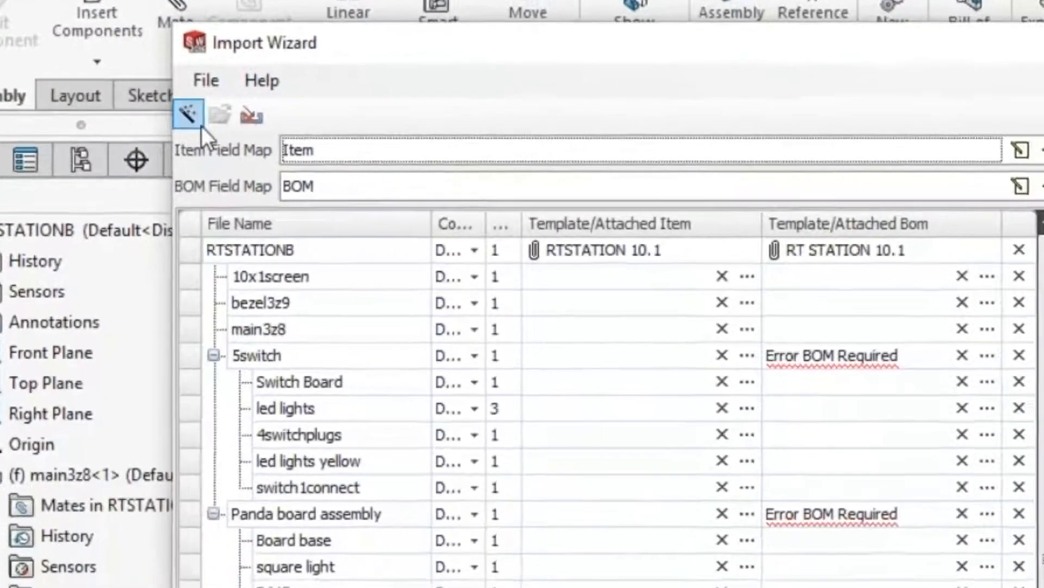
Select the Item field map in the template wizard and assign the SW-GENERIC template to the subassemblies' missing BOMs
left_click(194, 124)
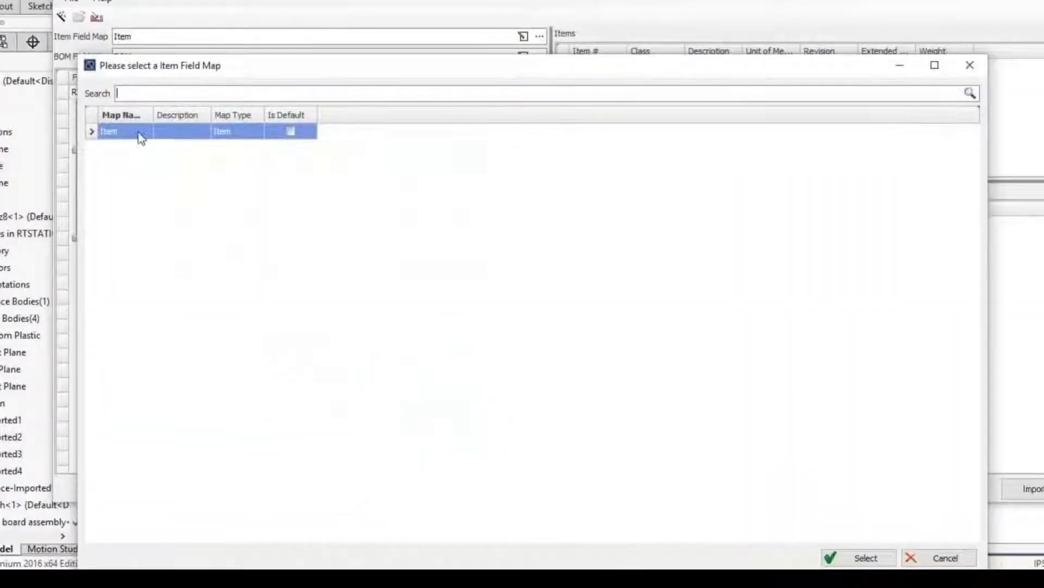
left_click(861, 560)
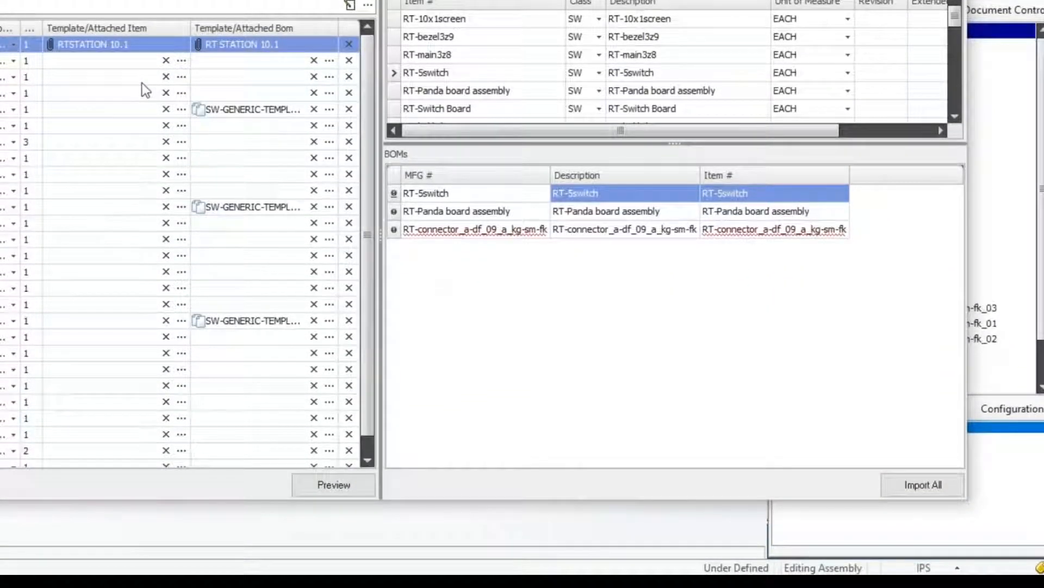
Shorten the connector BOM's MFG # to RT-connector_a-df_09 and its Item # to RT-connector_a-df_09_a, and import all items and BOMs
left_click_drag(849, 175, 908, 175)
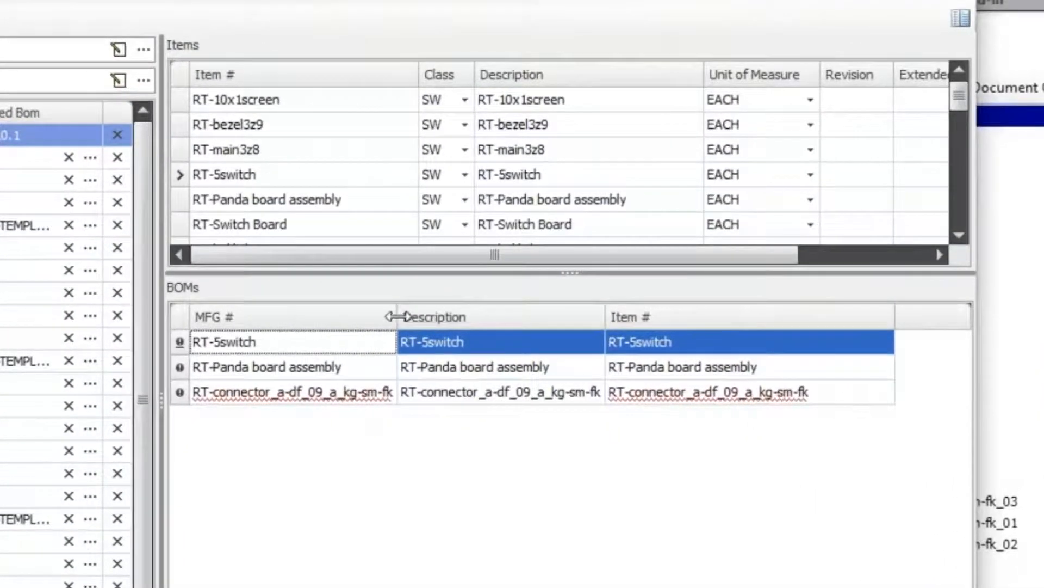
left_click_drag(491, 230, 535, 230)
left_click_drag(450, 316, 450, 317)
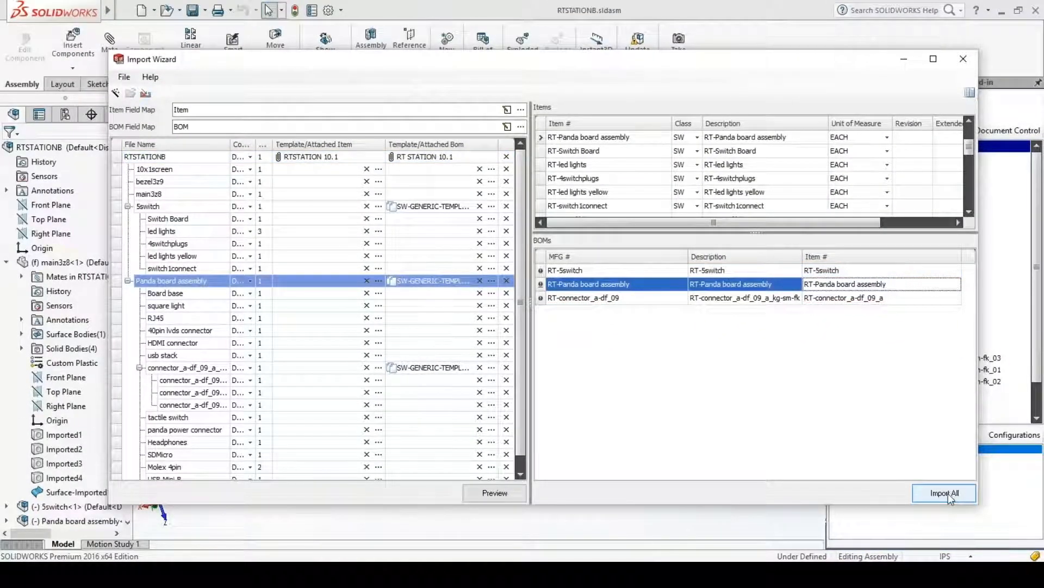
left_click(947, 492)
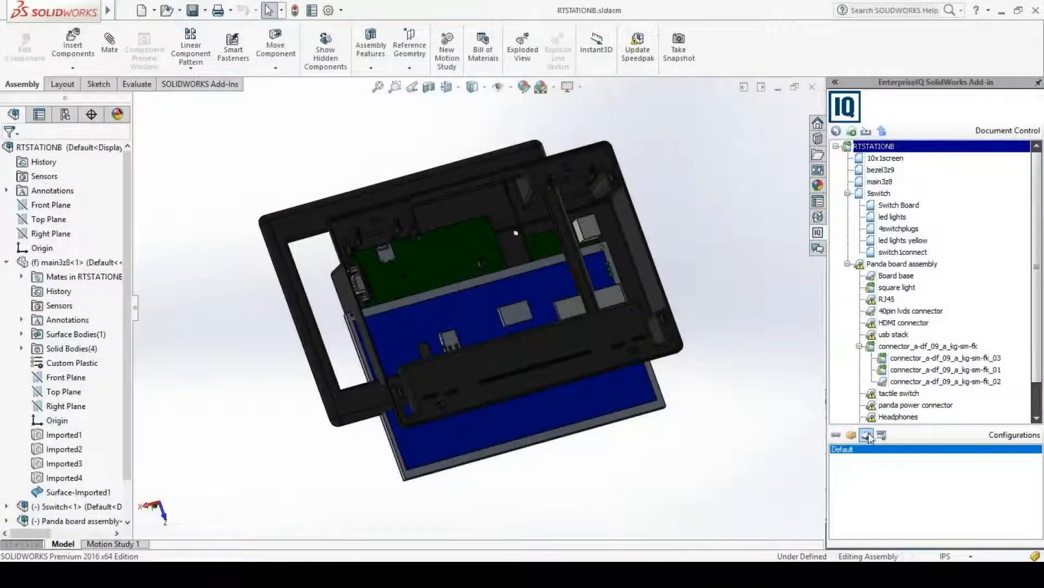
View the bill of material attached to the Default configuration and check RTSTATIONB's document control status
left_click(868, 435)
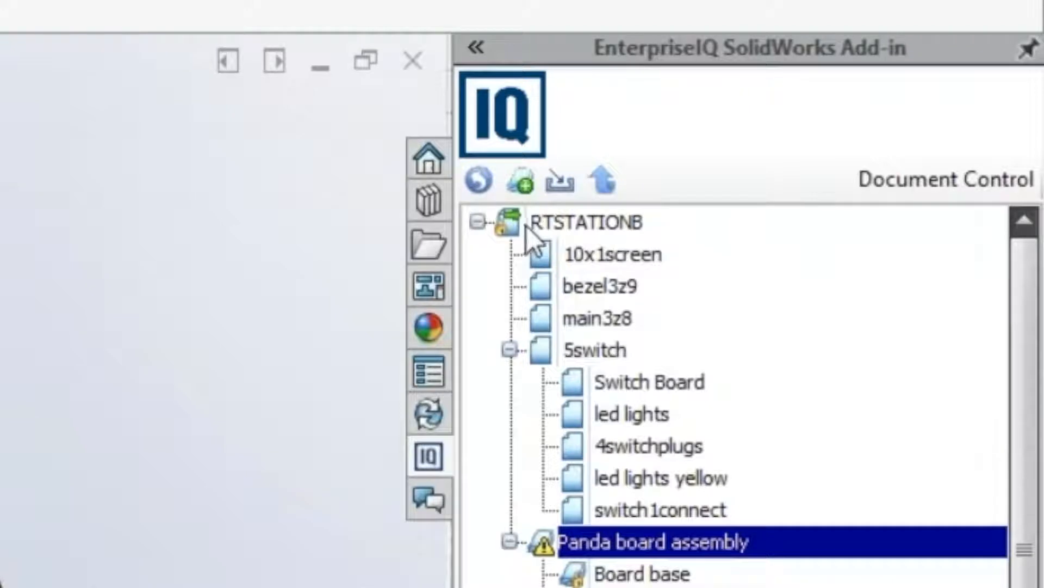
mouse_move(550, 223)
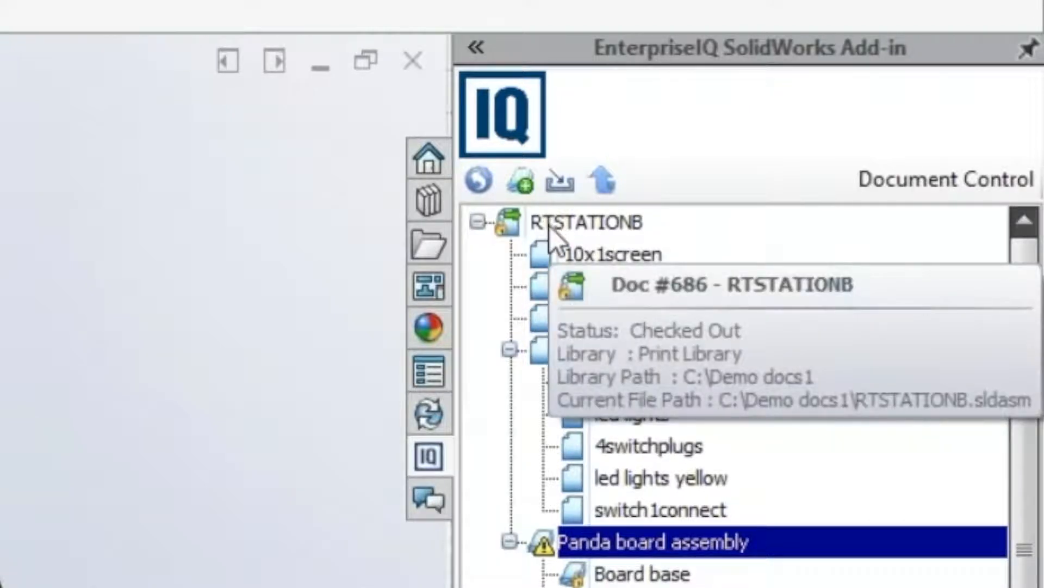
mouse_move(583, 259)
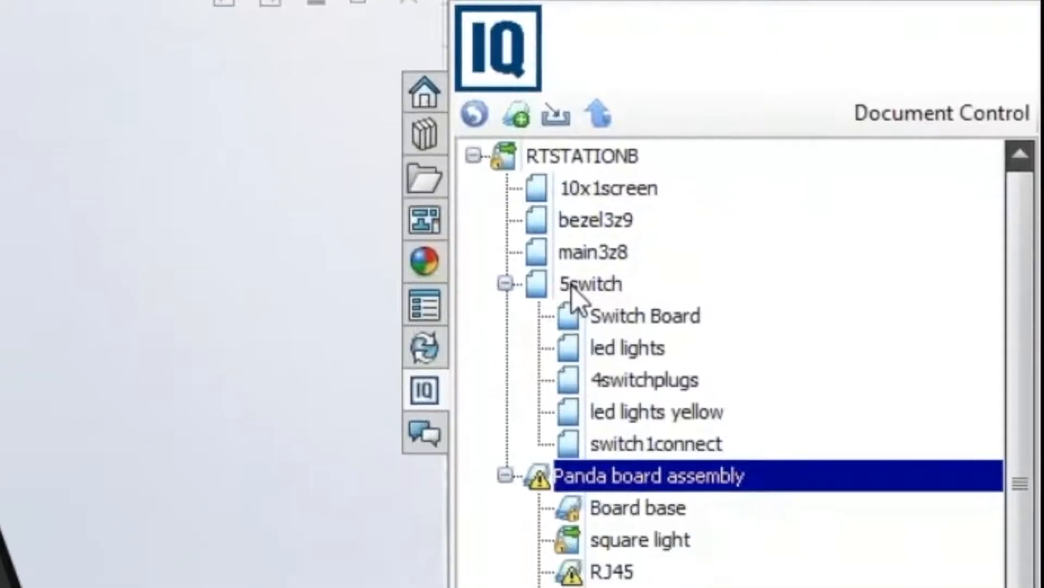
Add the 5switch subassembly to document control in the Print Library under the file name 5switch-NEW
right_click(579, 351)
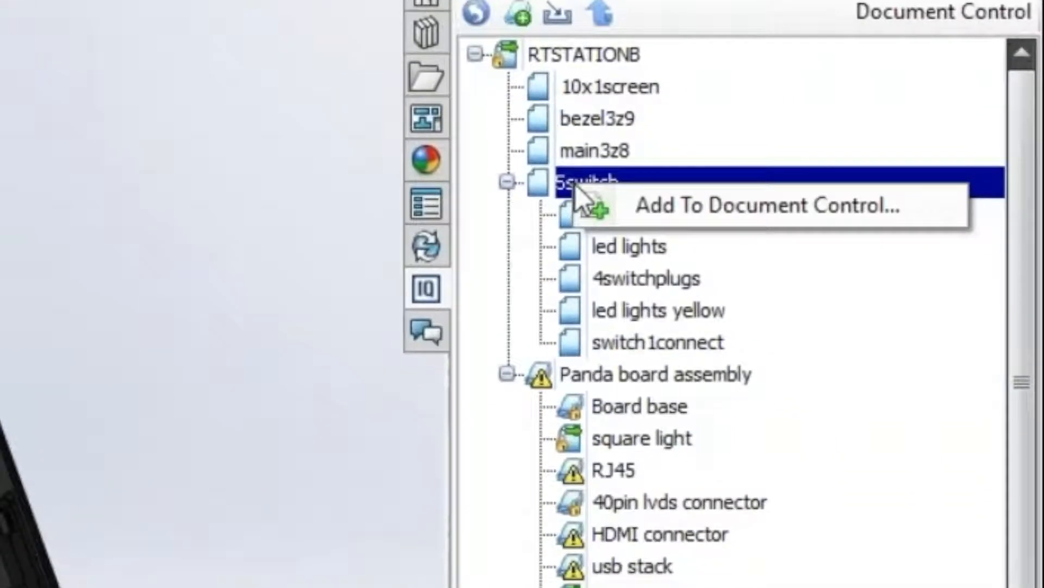
left_click(670, 210)
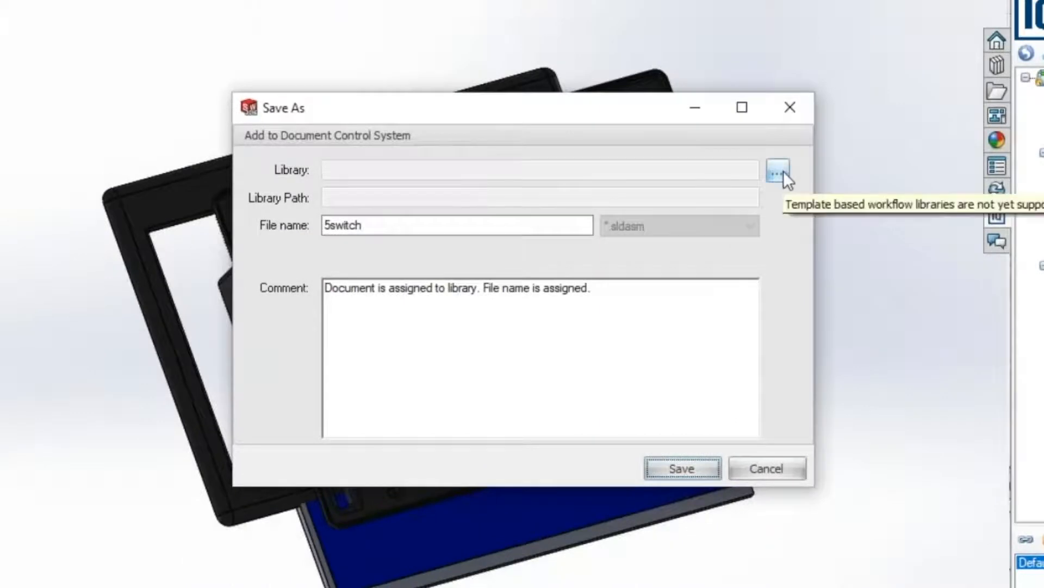
left_click(778, 172)
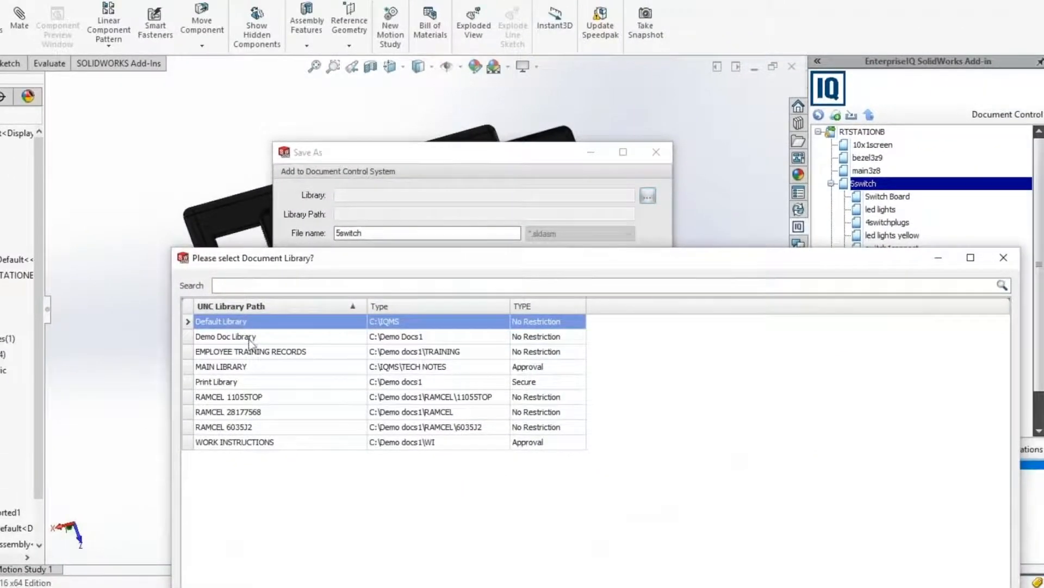
left_click(243, 382)
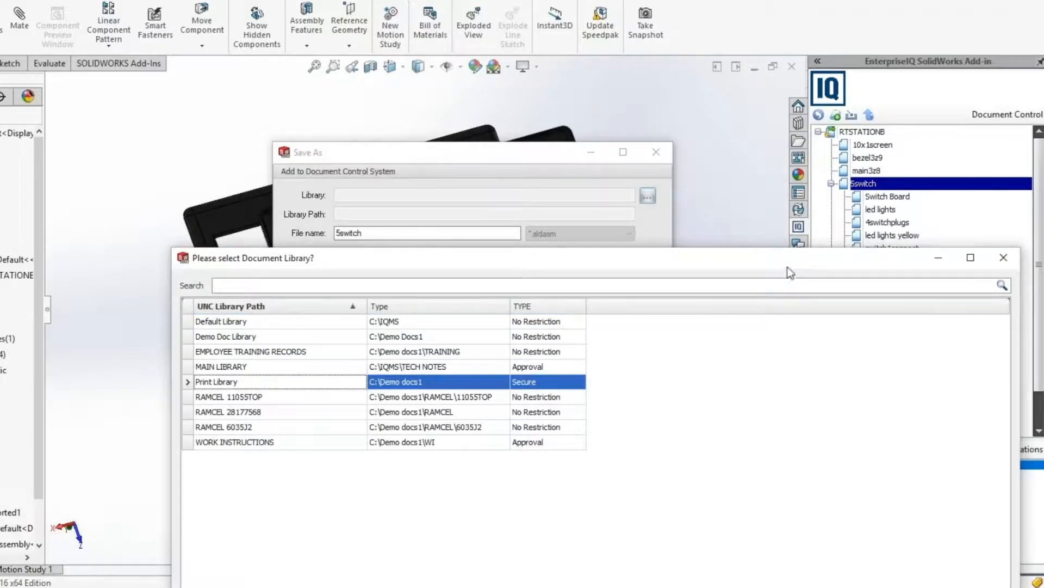
left_click_drag(789, 260, 749, 87)
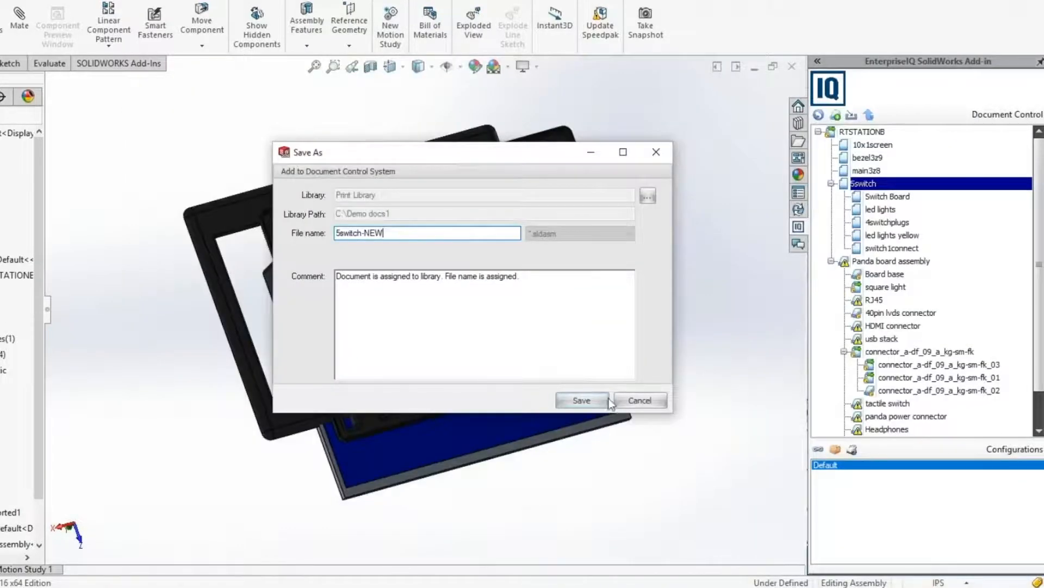
left_click(600, 401)
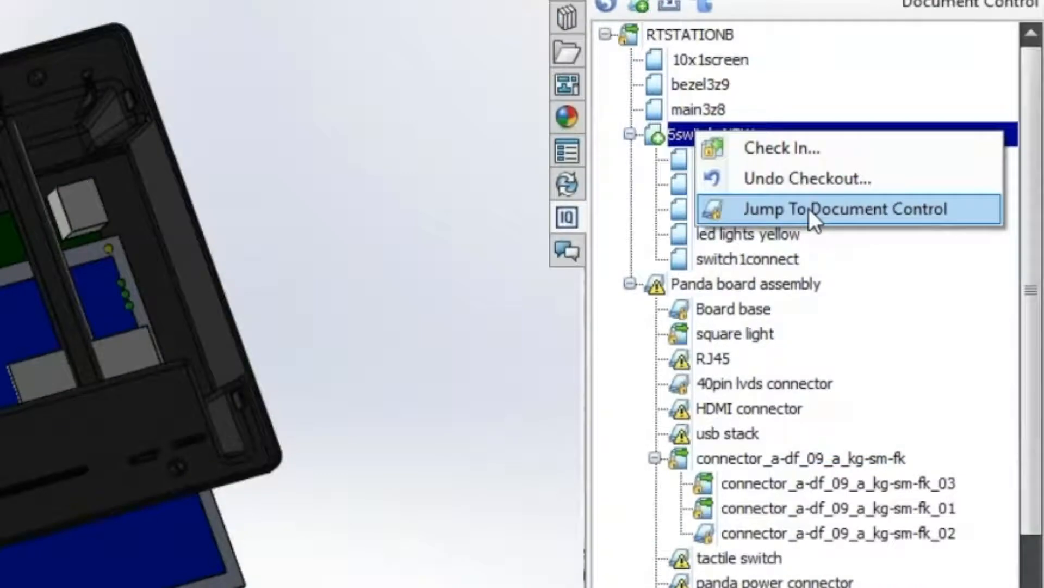